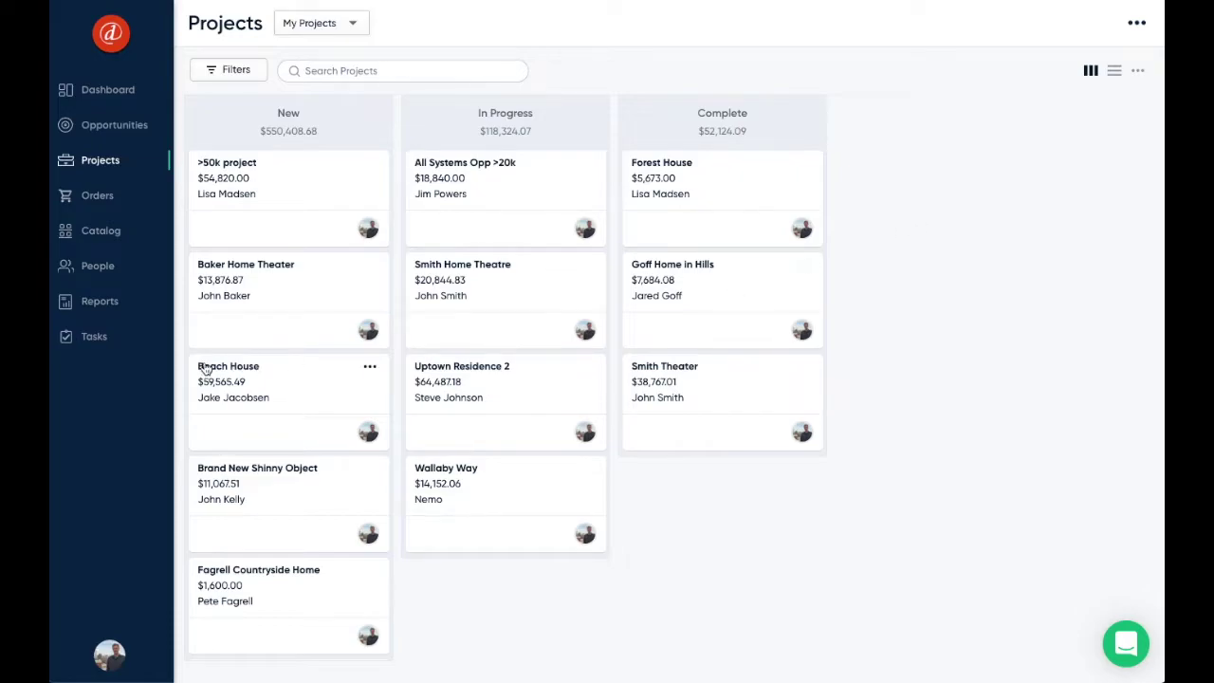
On Baker Home Theater's Change Orders tab, create and open 'TV Room Upgrade & Remove Backyard Sound System'.
click(240, 268)
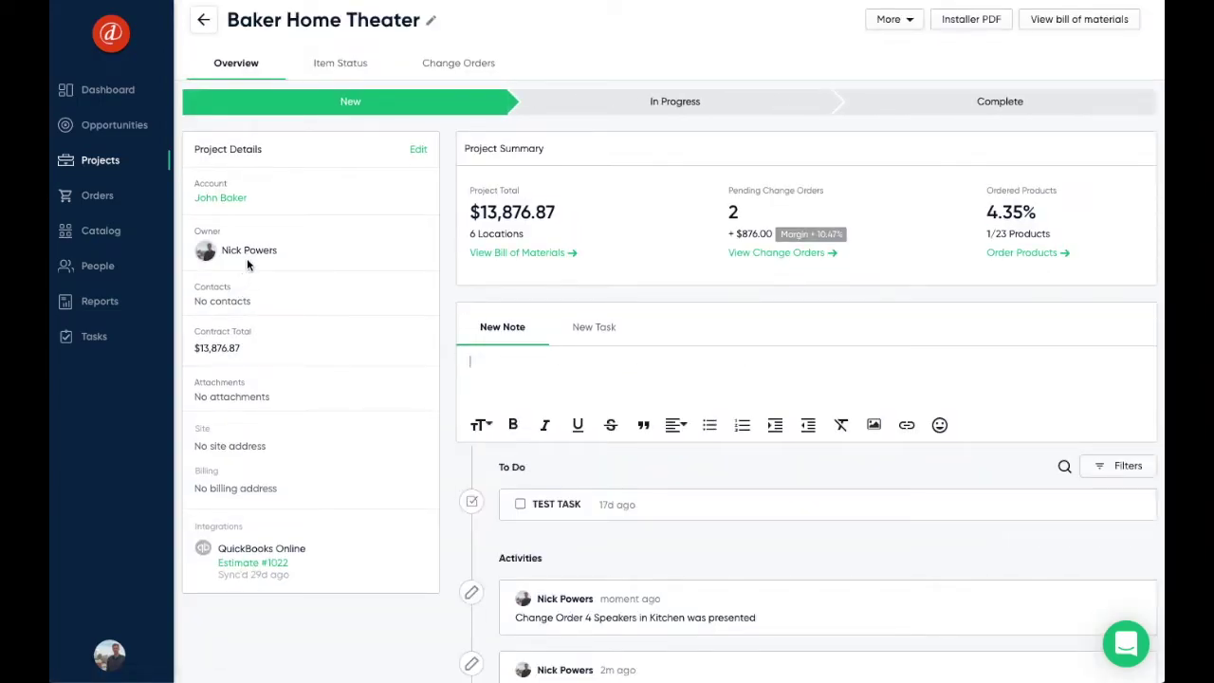
click(443, 66)
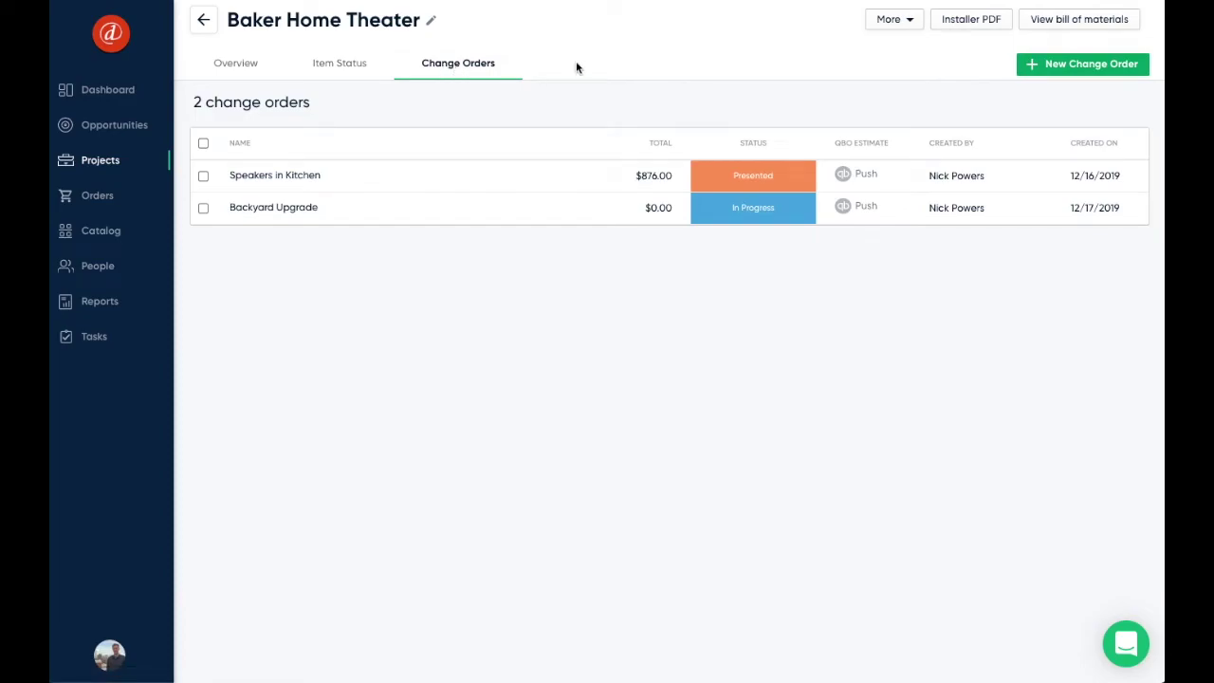
click(1044, 64)
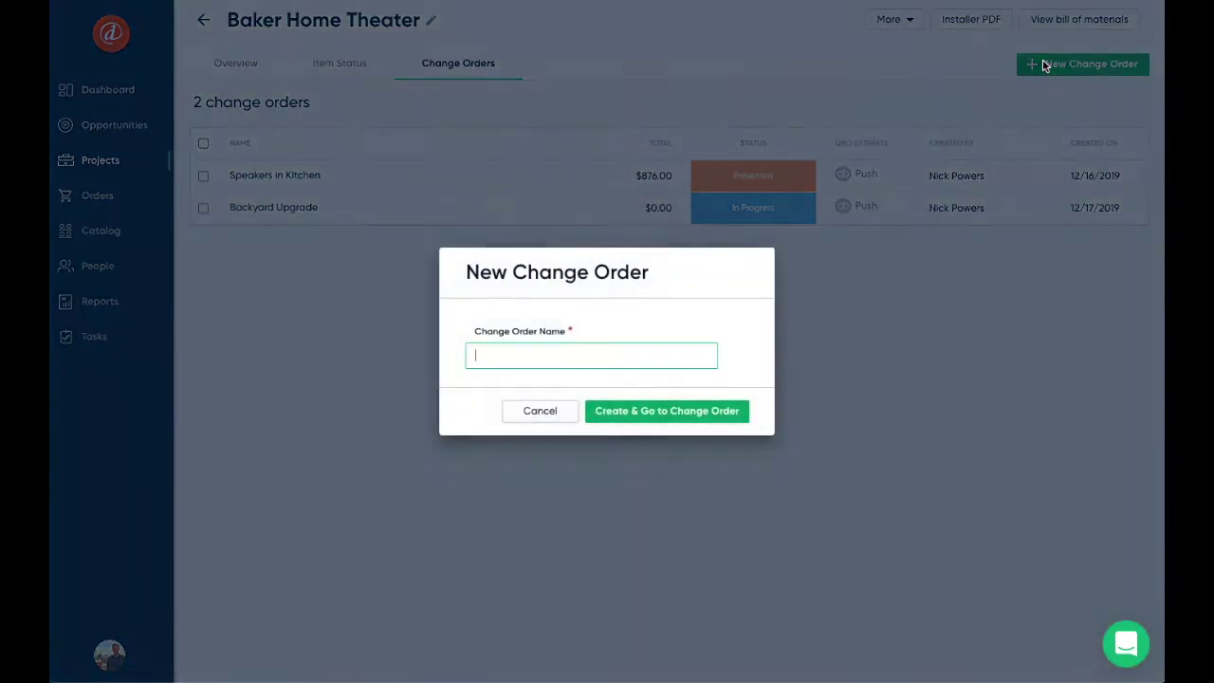
text(TV Room Upgard)
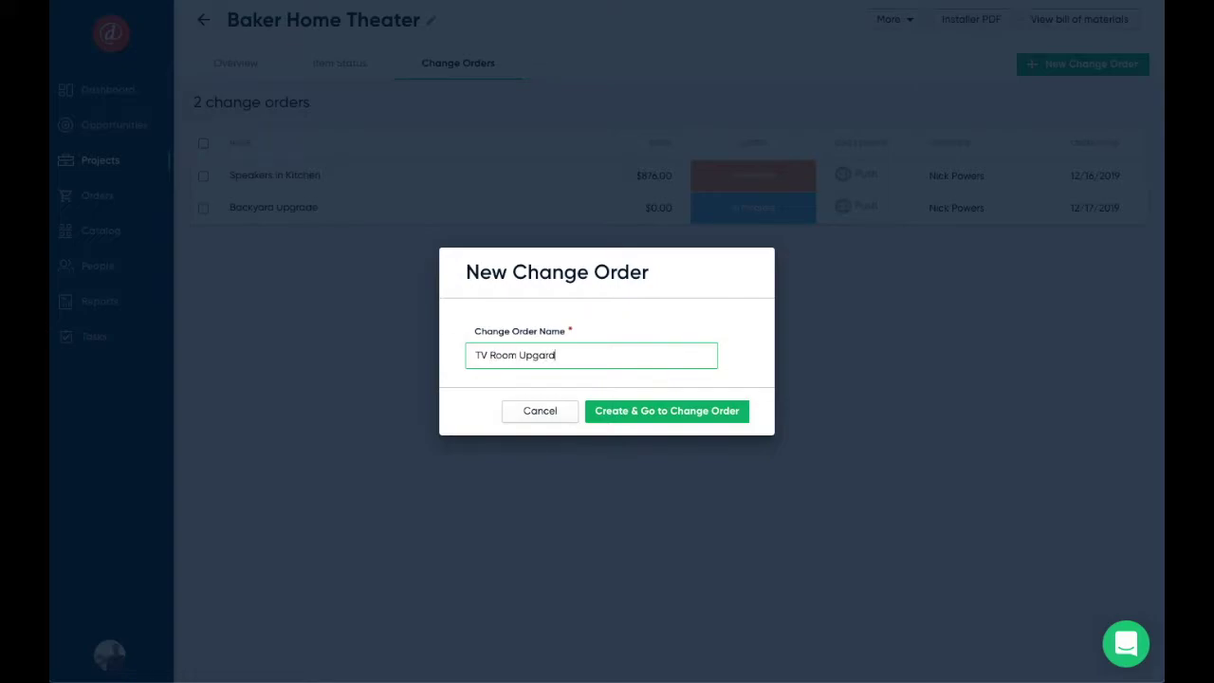
text(& R)
text(emove B)
text(acky)
text(ound S)
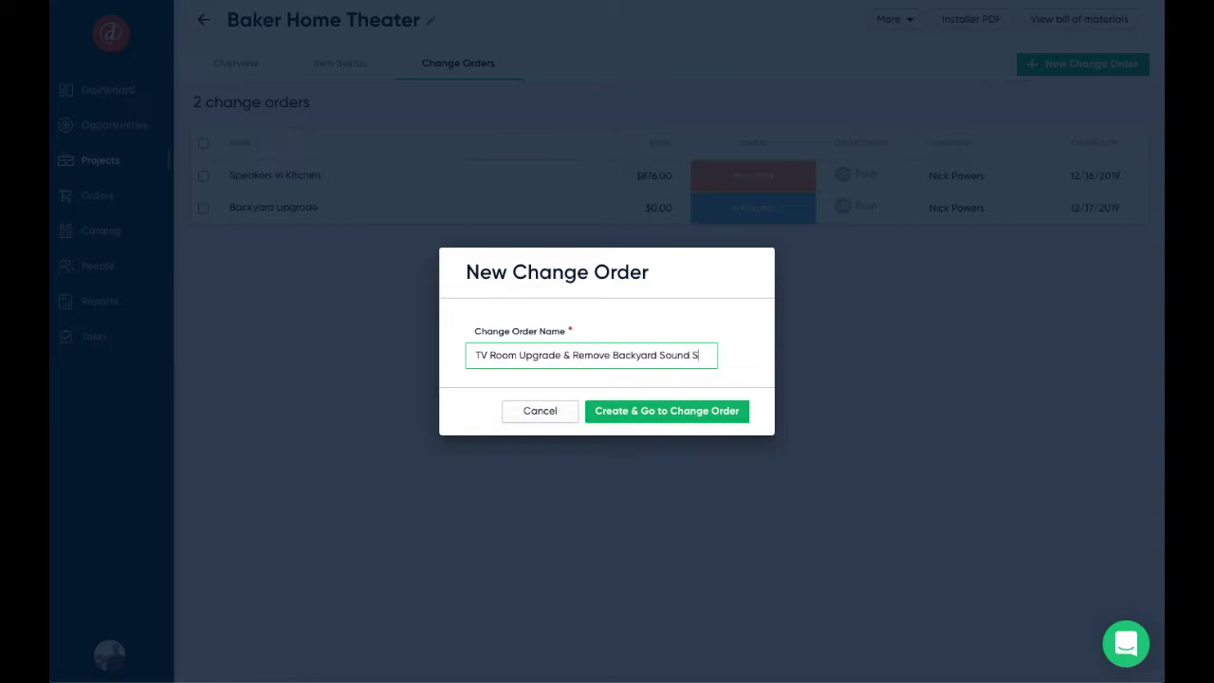
text(ystem)
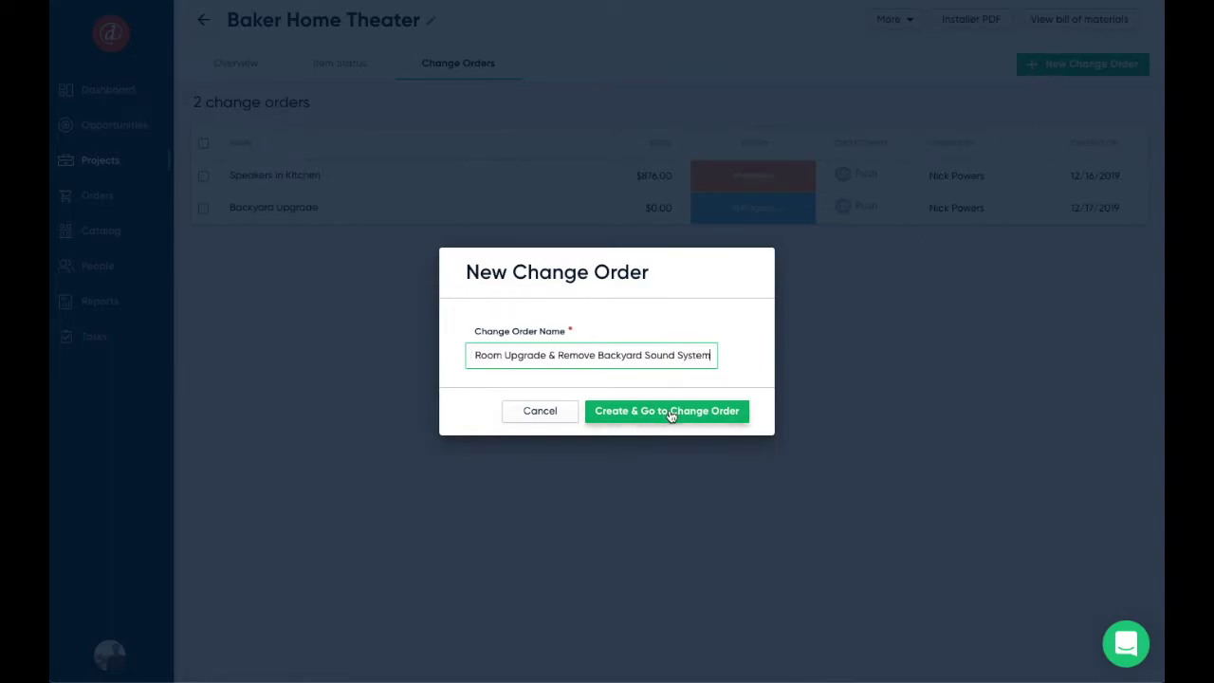
click(670, 412)
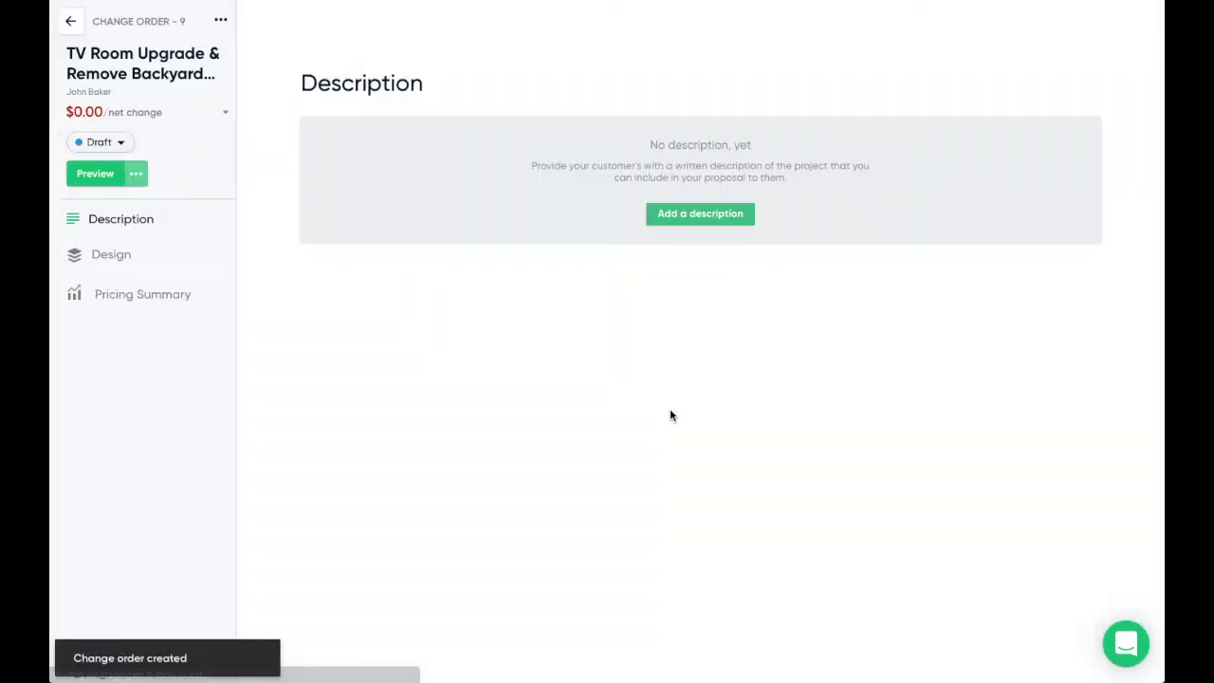
In the Backyard design, delete the Sonos Amp and Sonos Outdoor Speaker, for -$1,498.00 net.
click(145, 258)
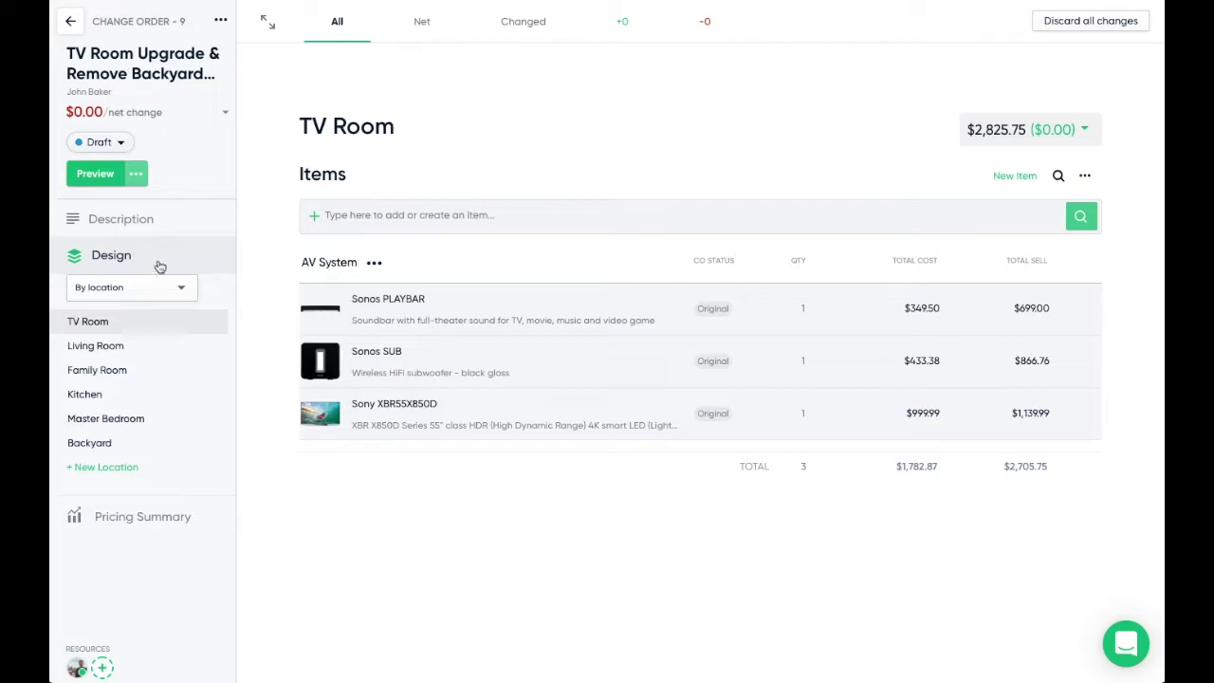
click(112, 442)
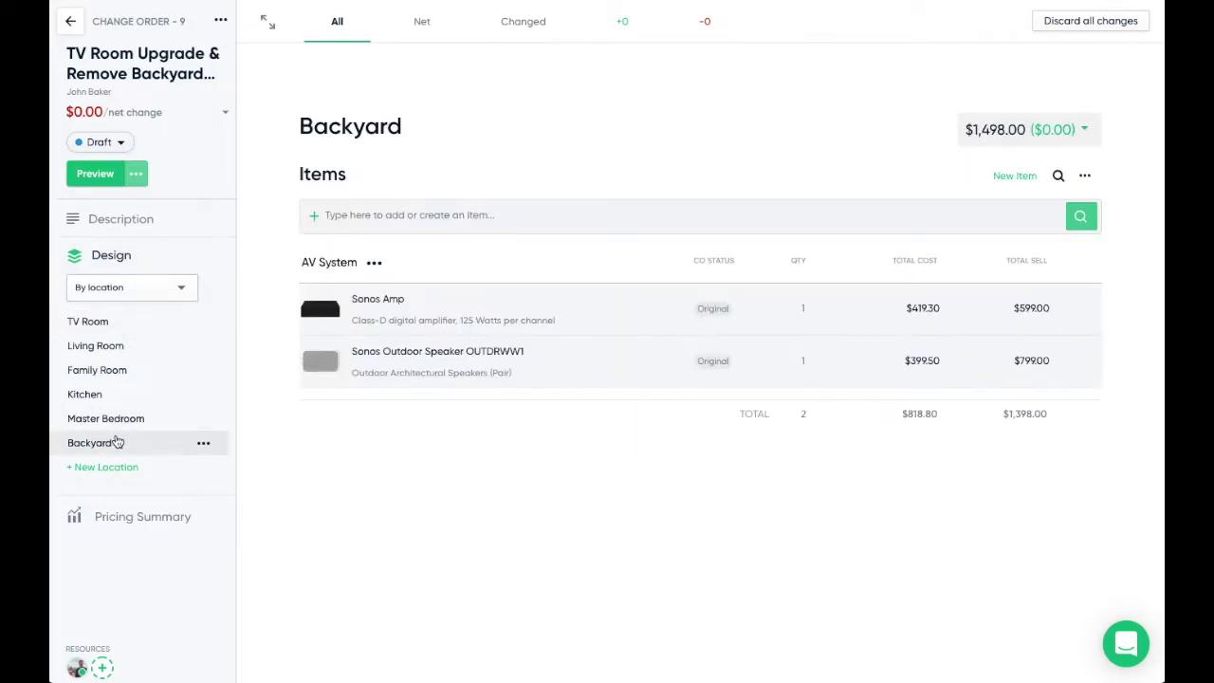
mouse_move(702, 308)
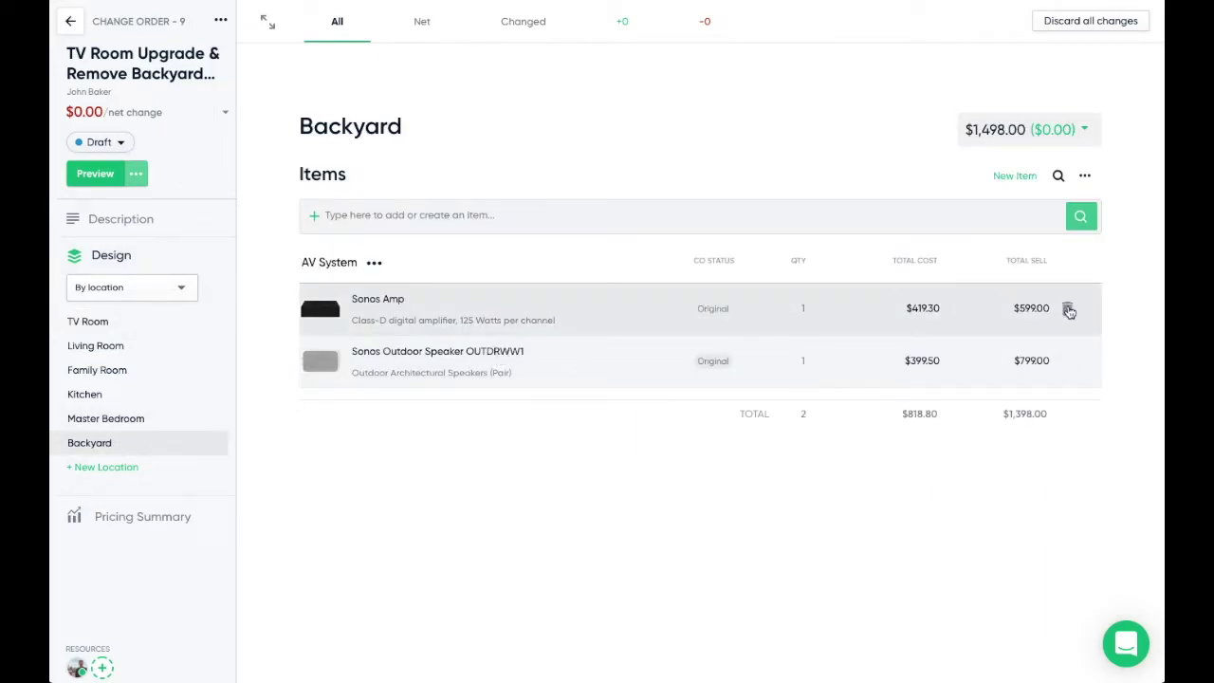
click(1067, 307)
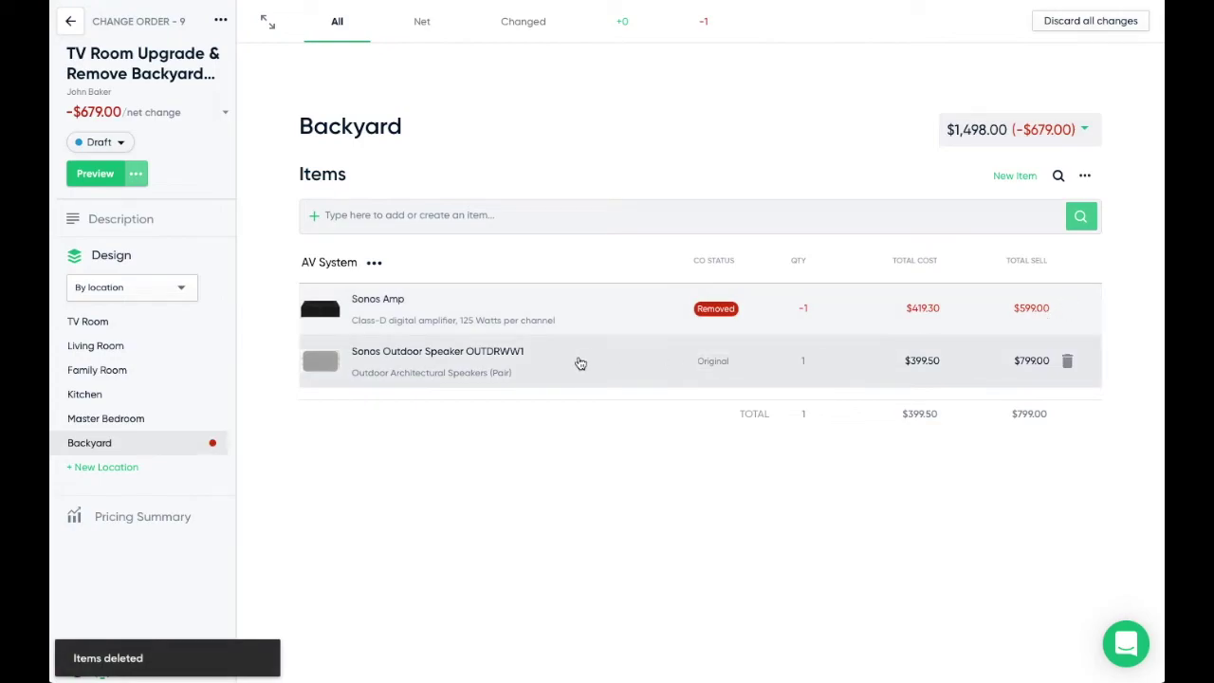
click(581, 362)
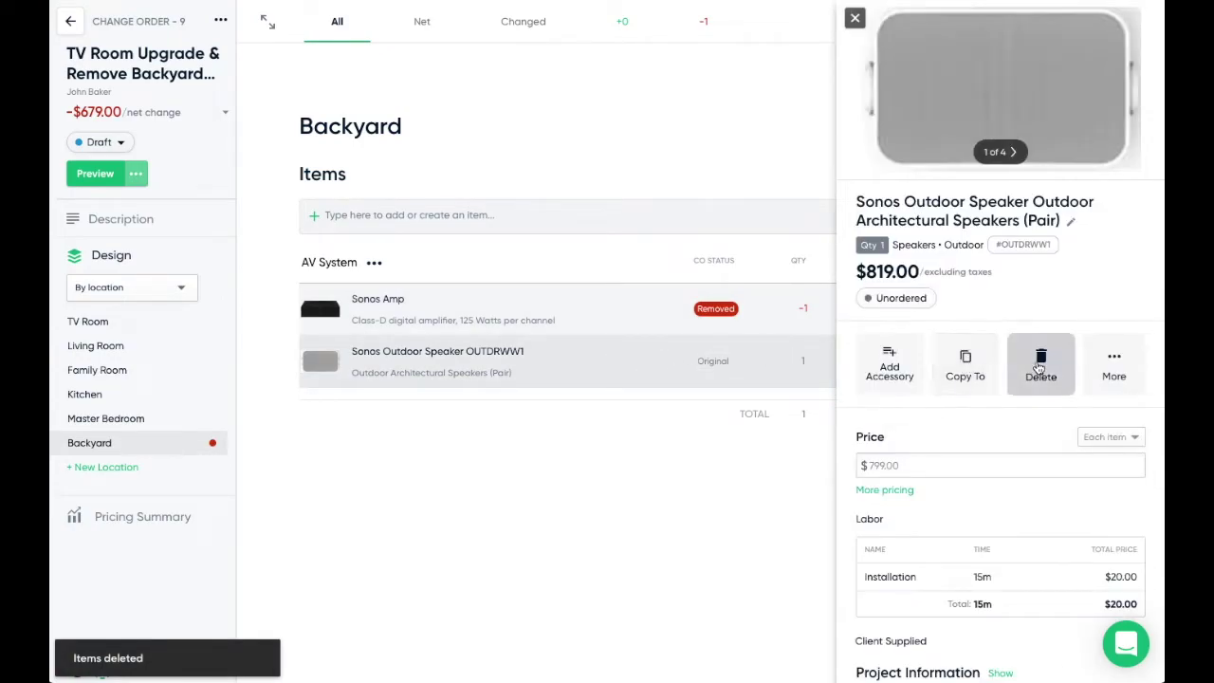
click(1041, 365)
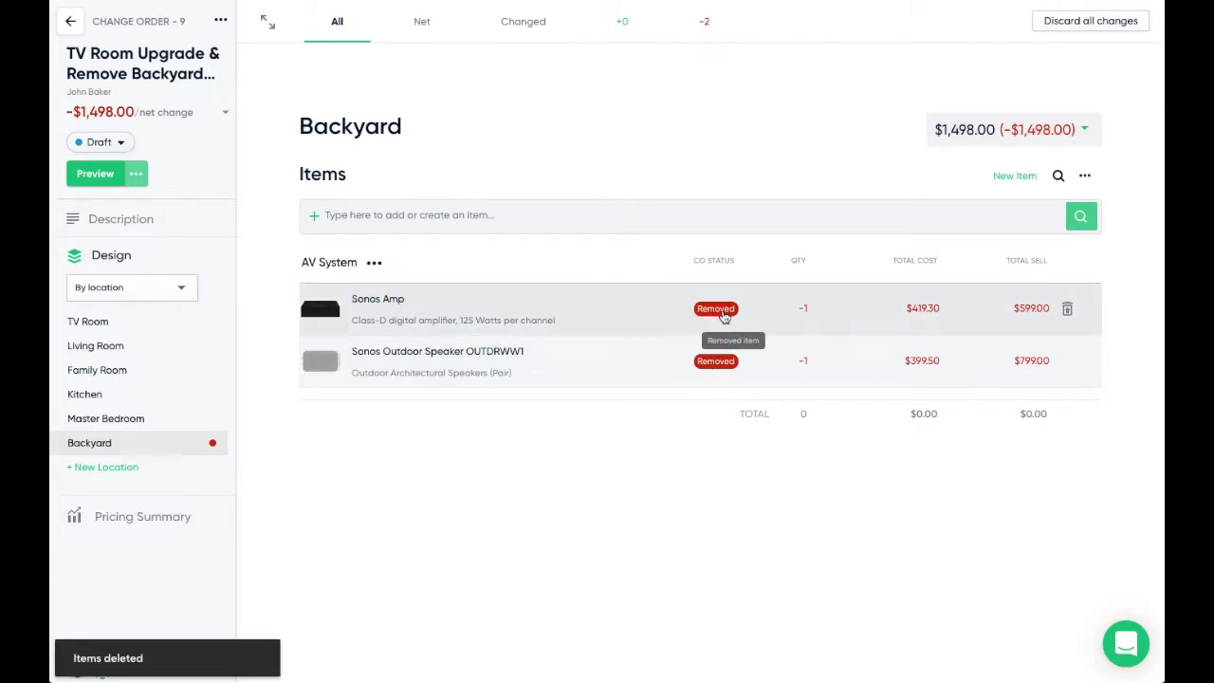
click(136, 324)
Add the Apple TV Gen 4 to the TV Room.
click(423, 215)
text(apple tv)
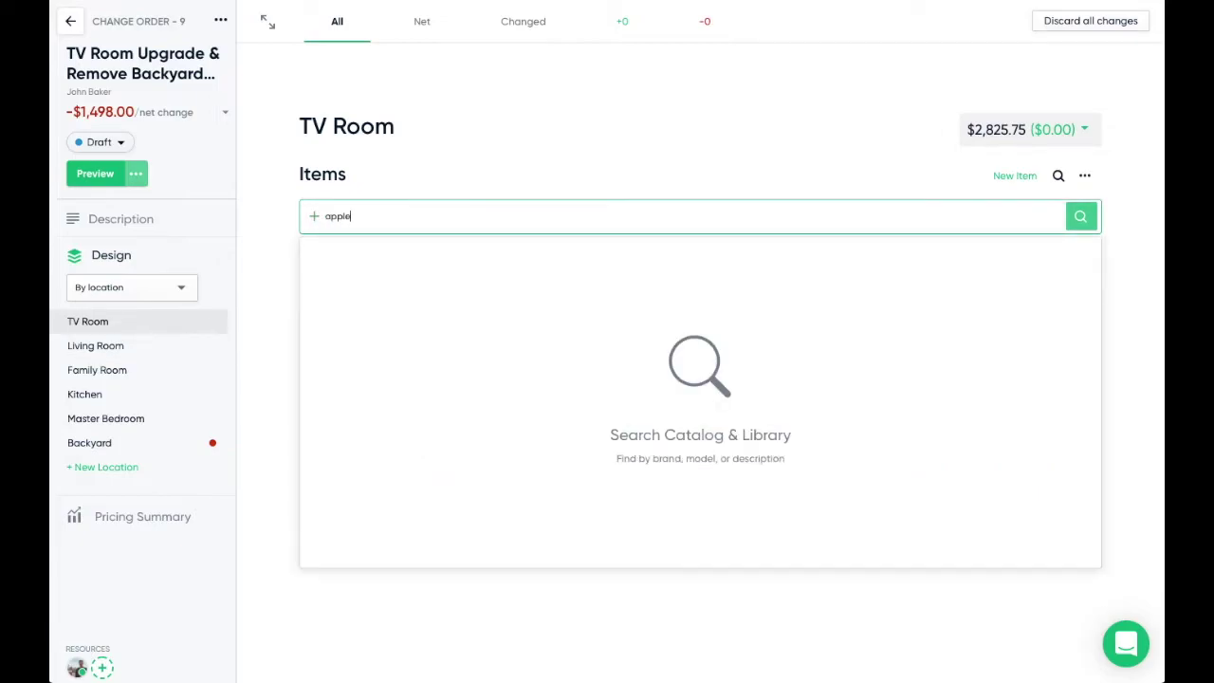
mouse_move(569, 313)
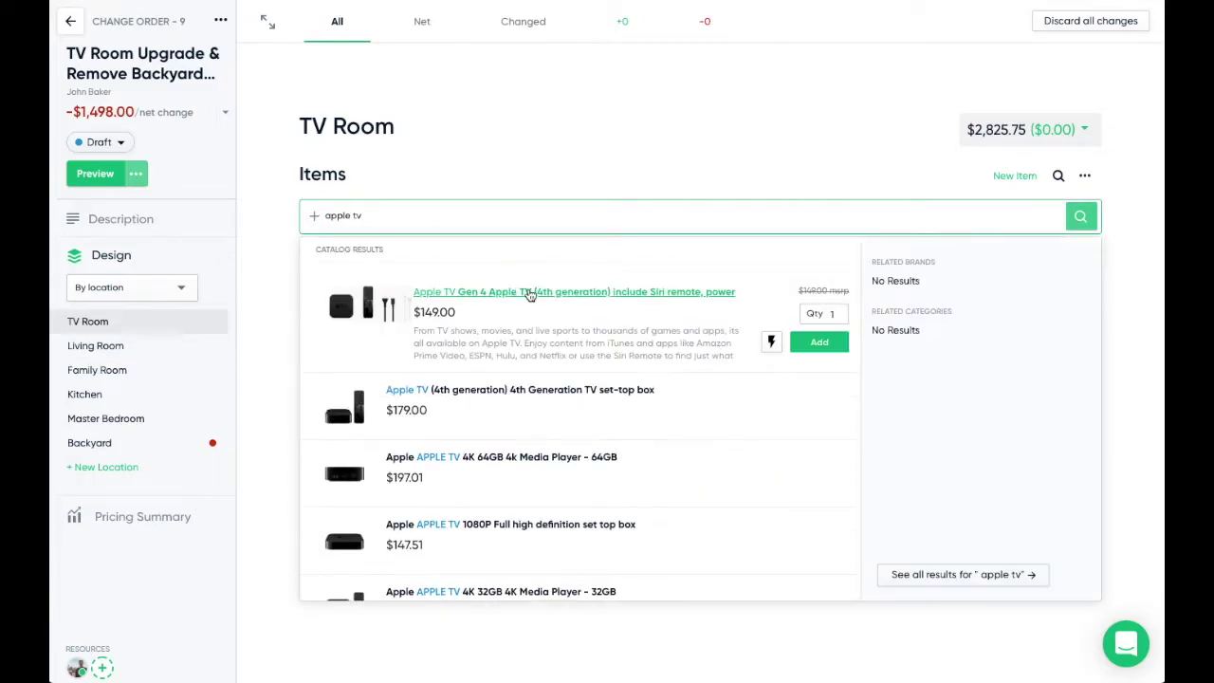
click(808, 341)
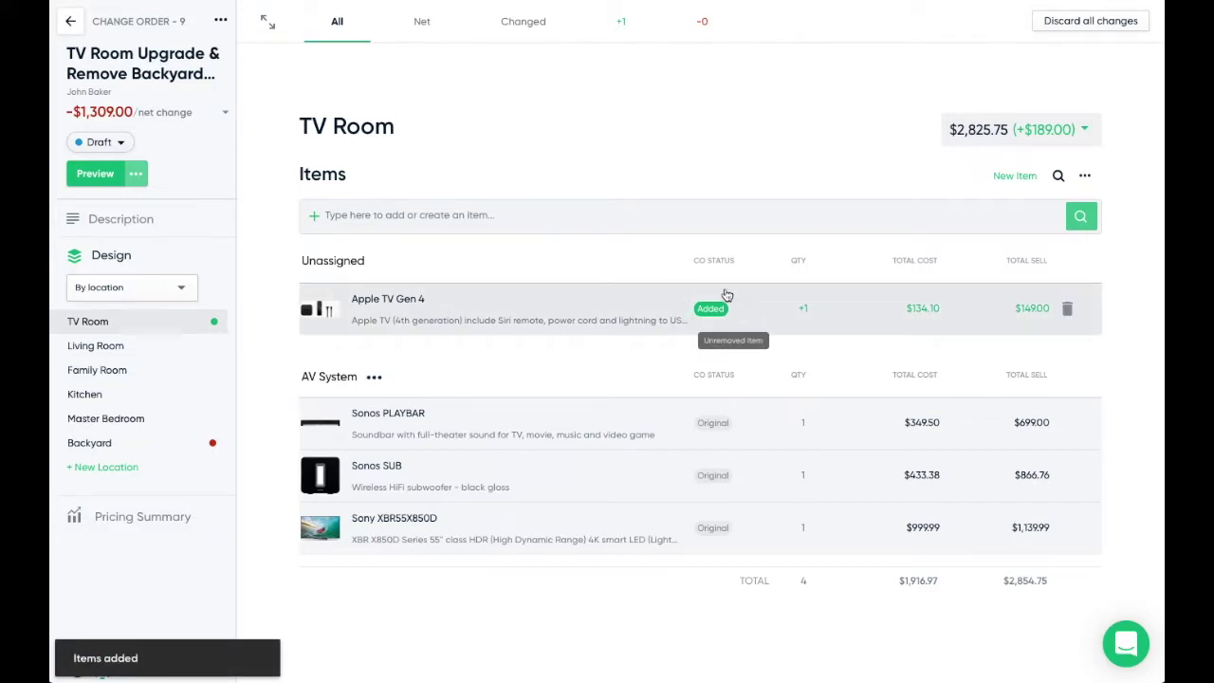
mouse_move(681, 312)
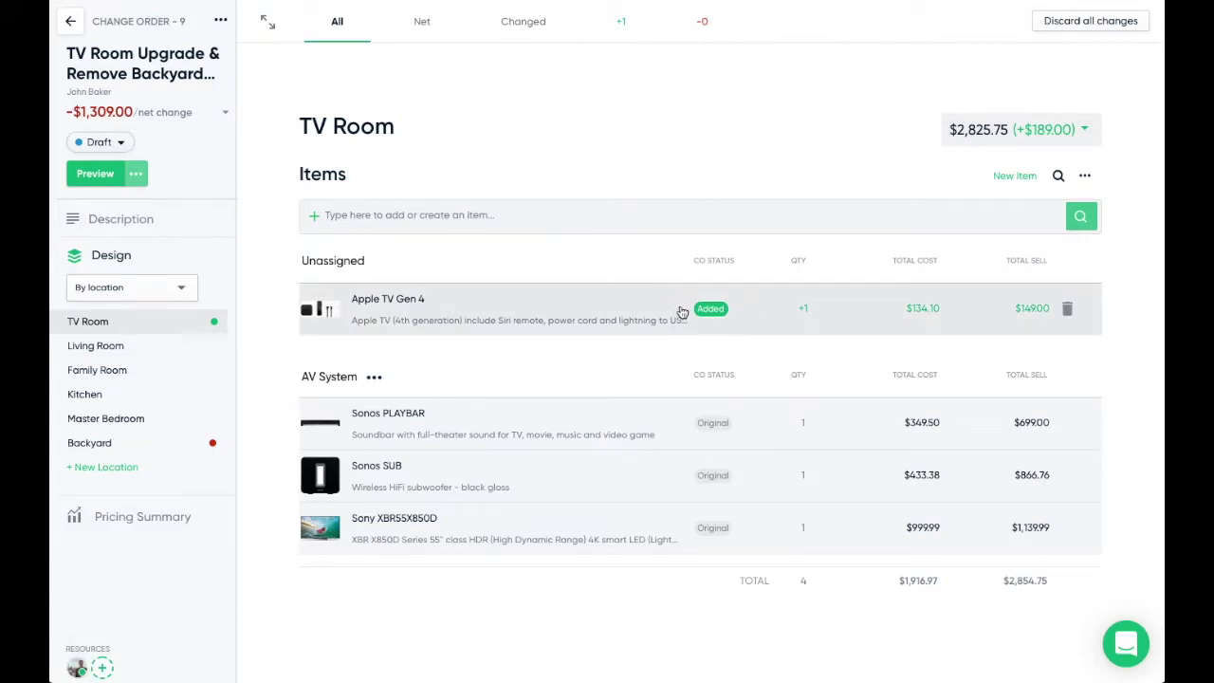
Replace the TV Room's Sony XBR55X850D with a Sony XBR-65Z9D, then view the pricing summary.
click(531, 214)
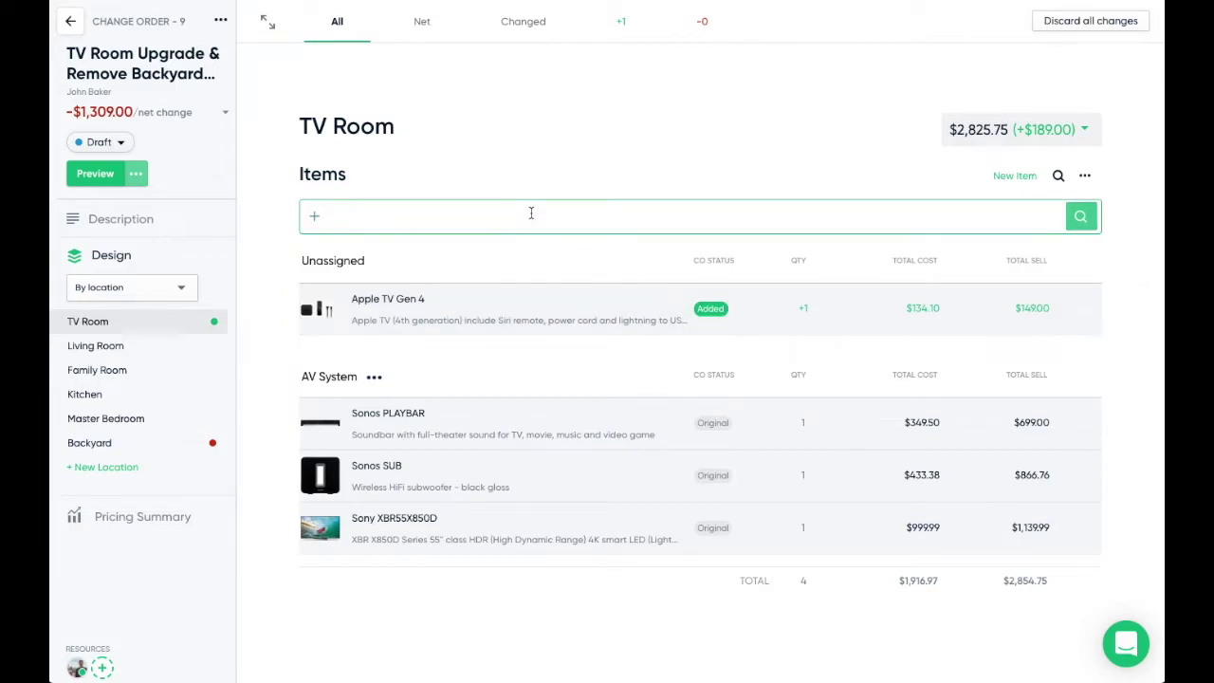
click(1069, 528)
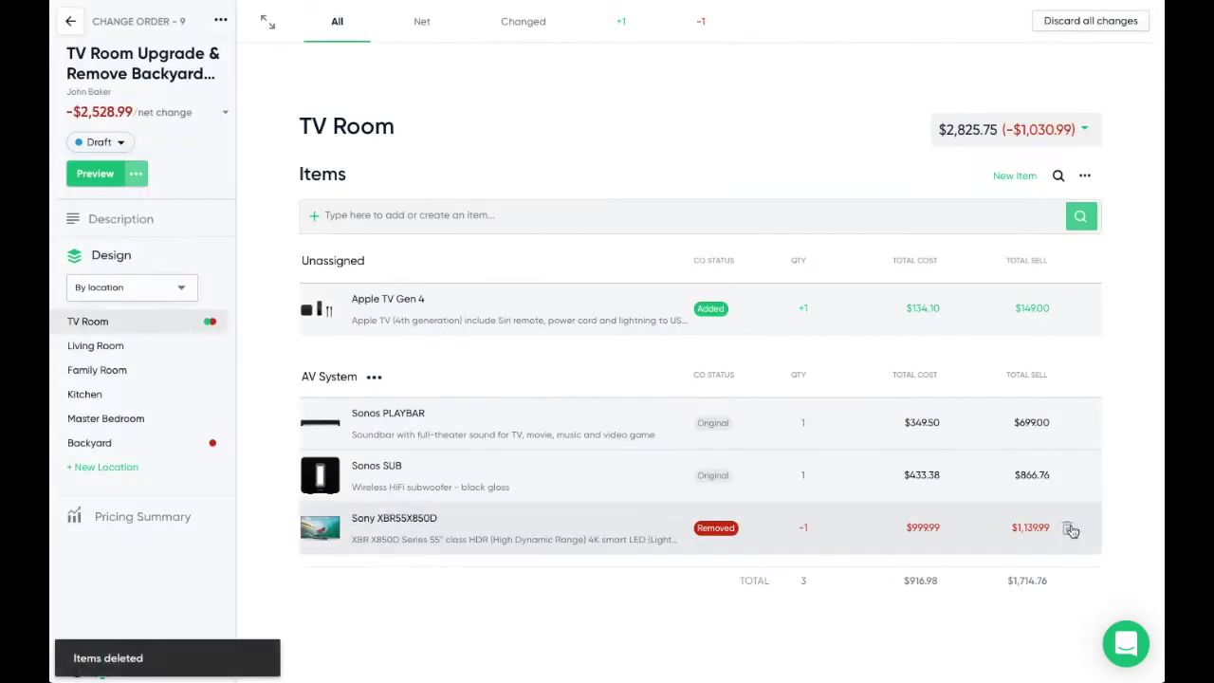
click(589, 218)
text(sony )
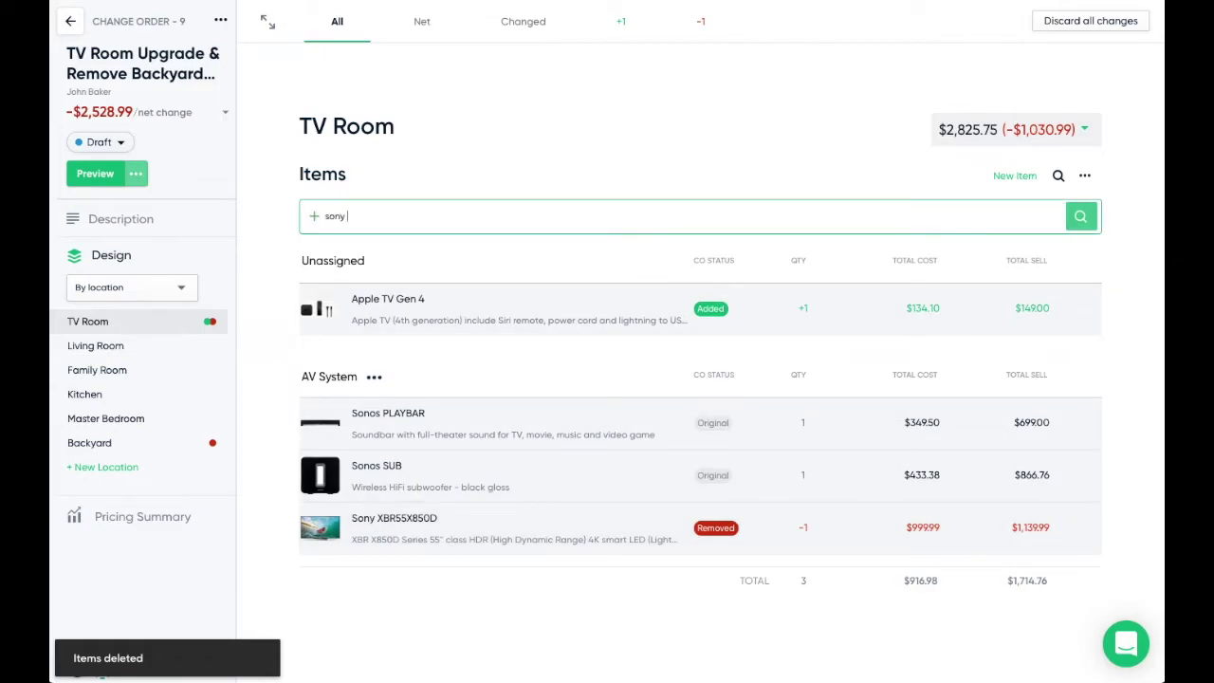
text(xbr)
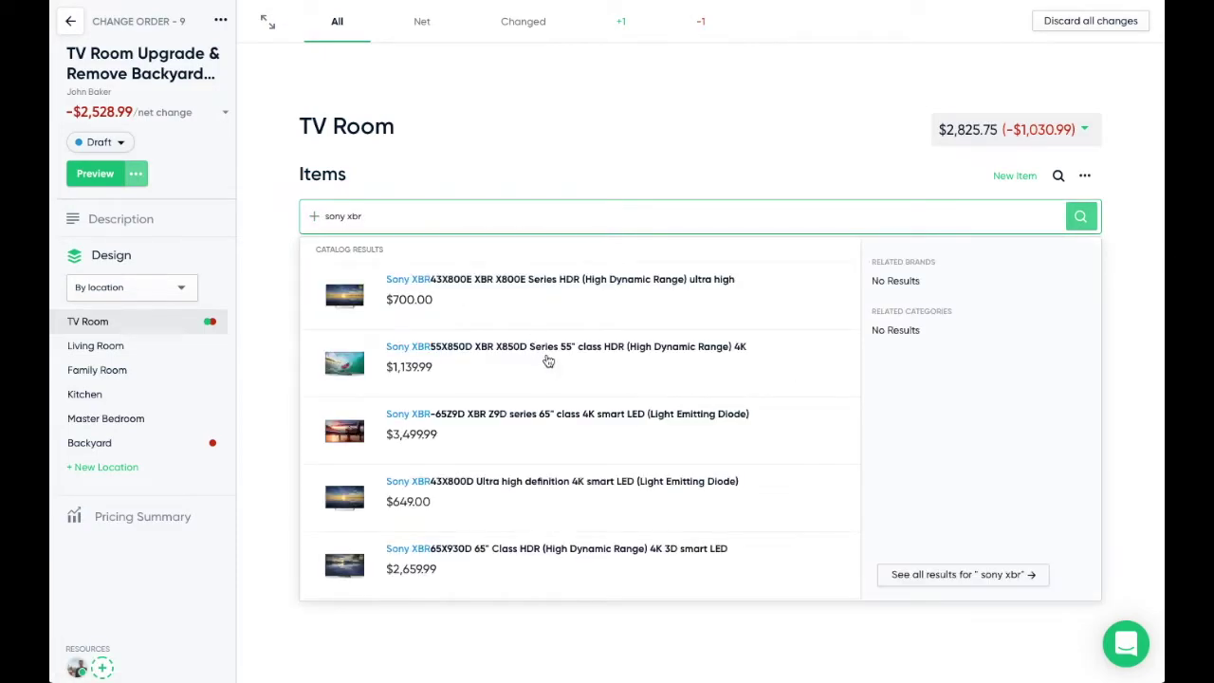
mouse_move(569, 423)
click(820, 474)
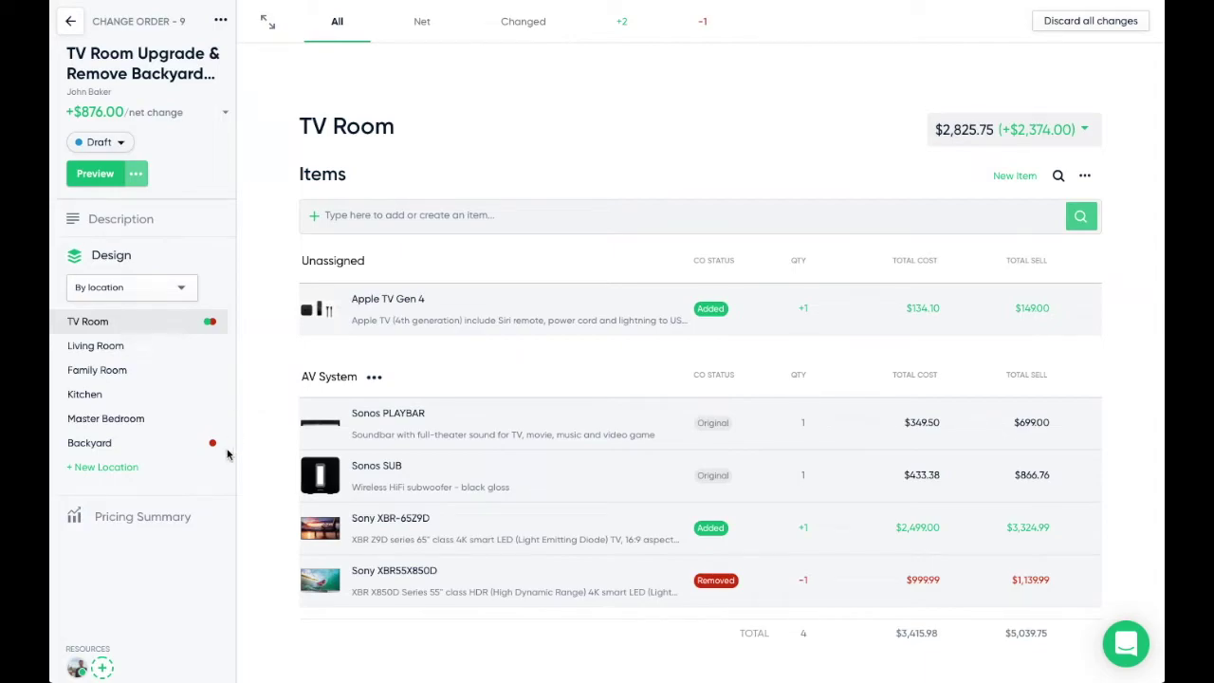
click(158, 516)
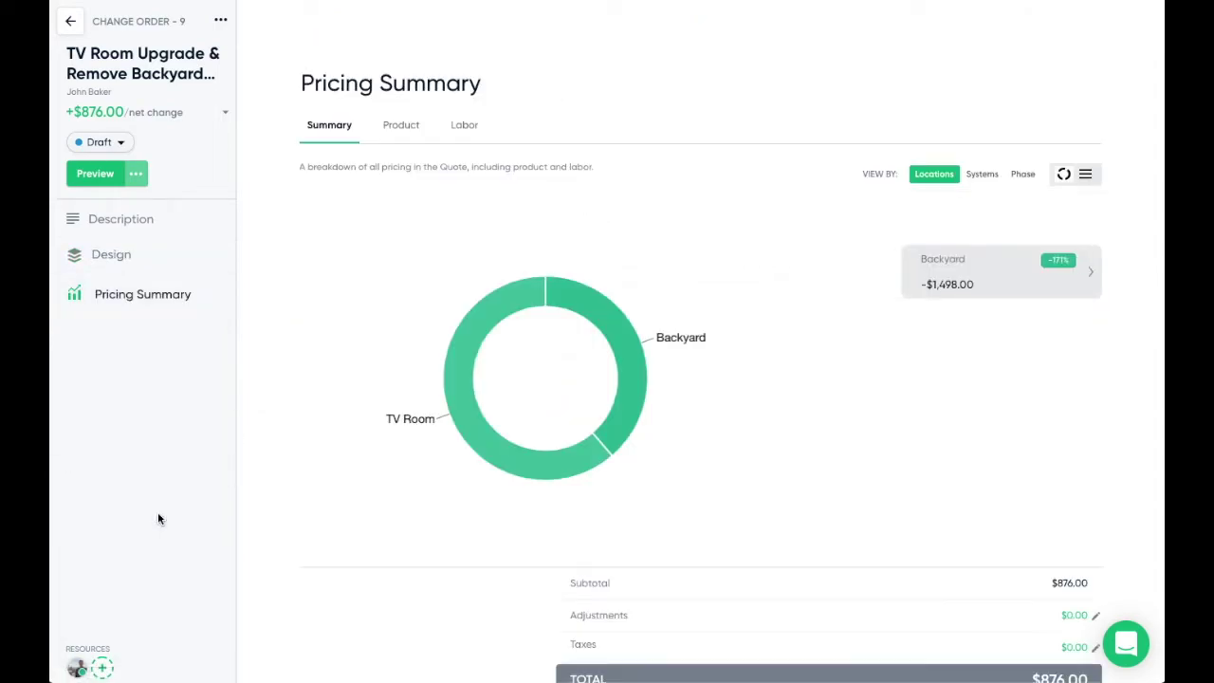
Check the $876.00 total and profit, then preview CO-9's proposal and switch to template editing.
scroll(551, 561, down, 2)
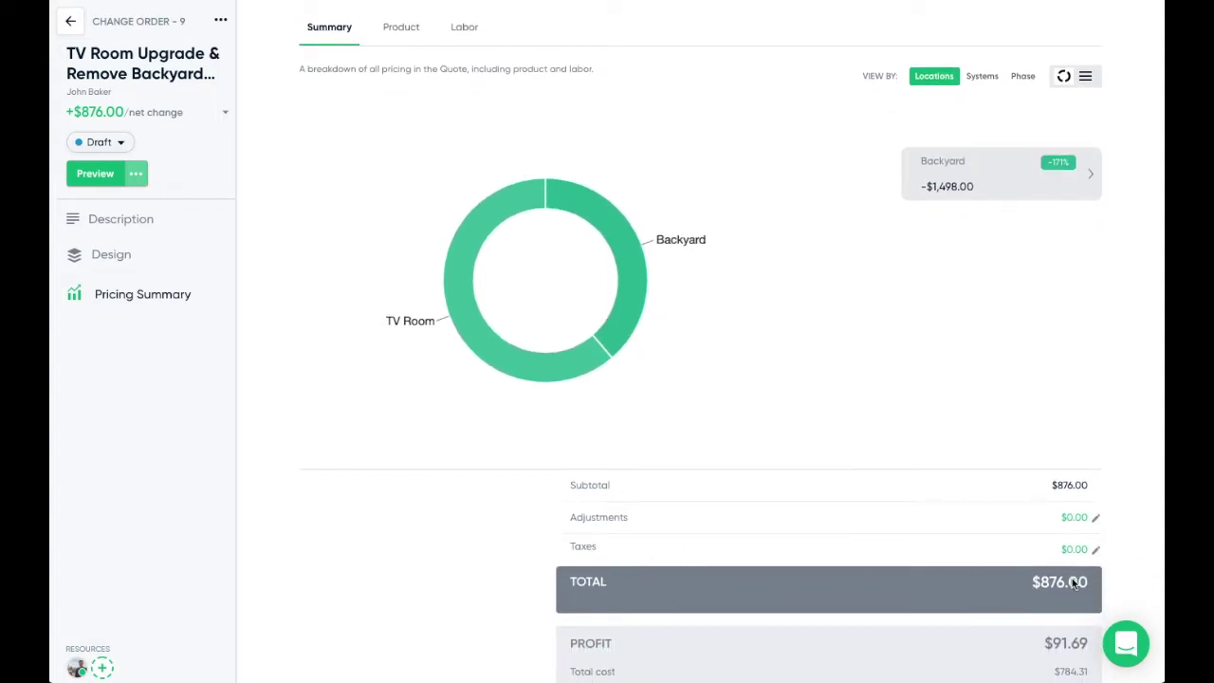
scroll(1074, 585, down, 1)
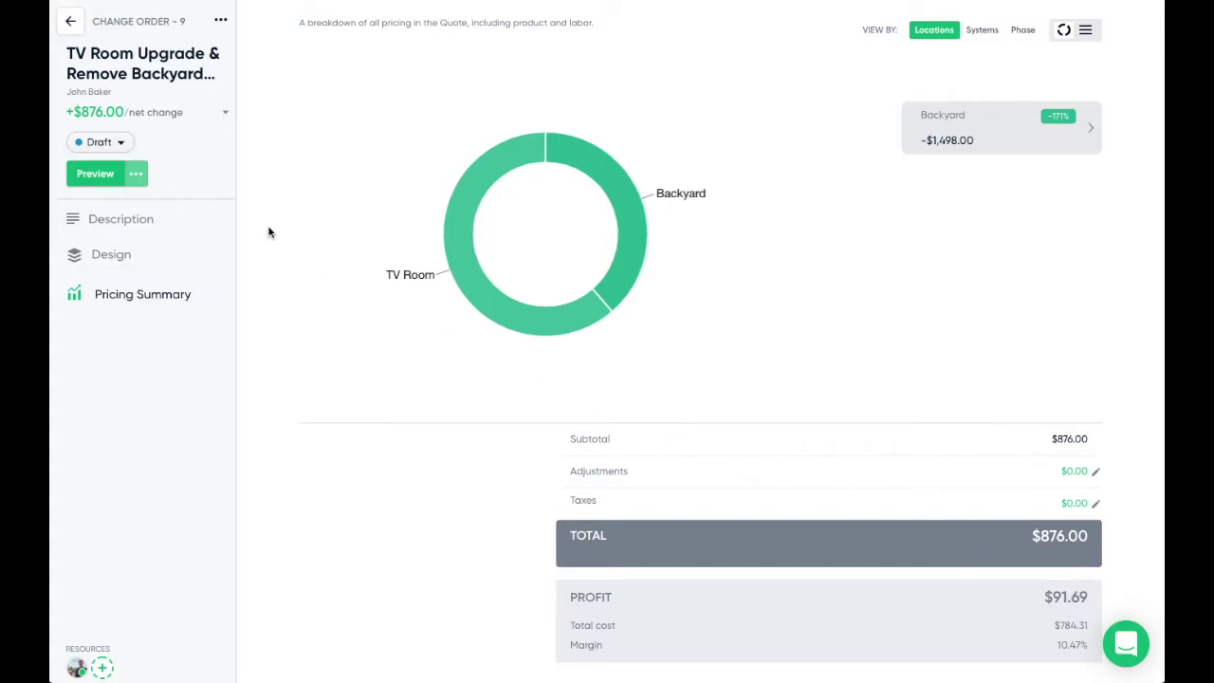
click(105, 178)
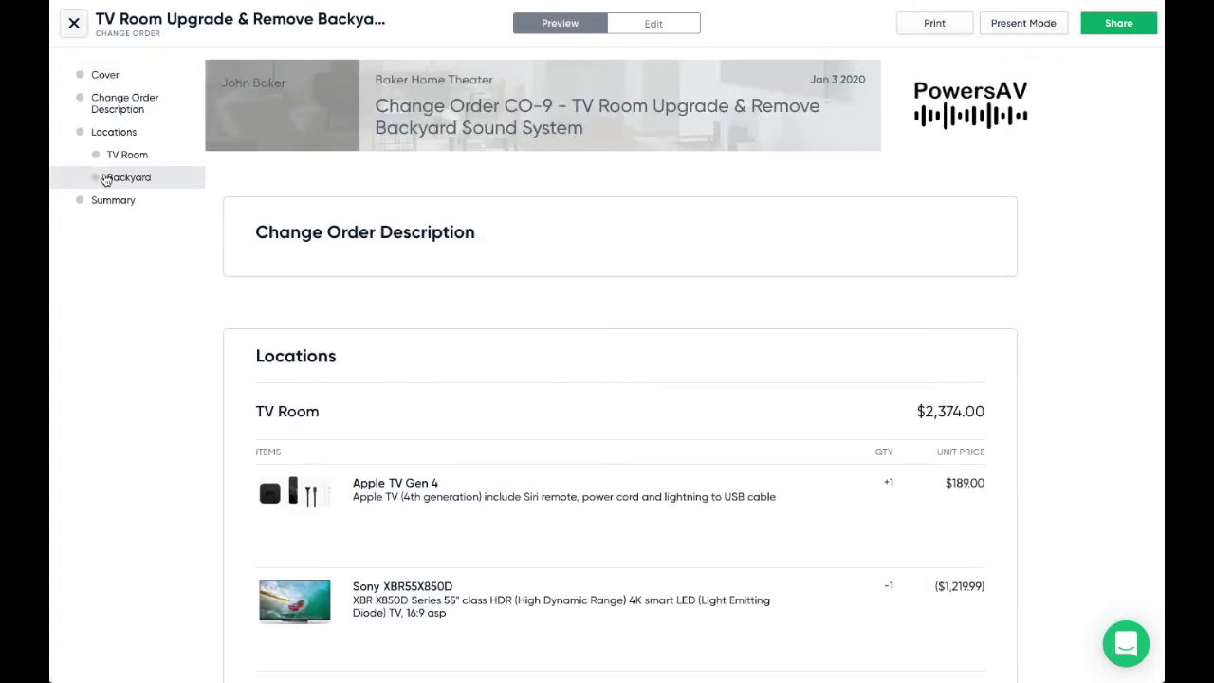
click(655, 27)
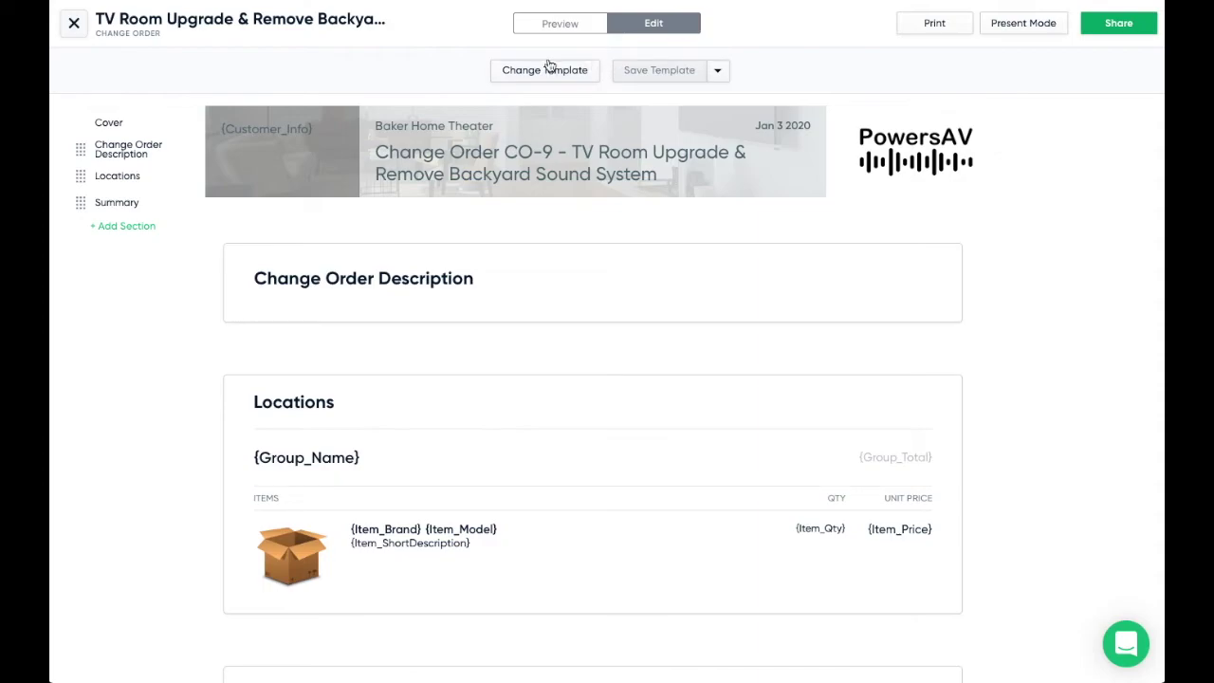
mouse_move(593, 493)
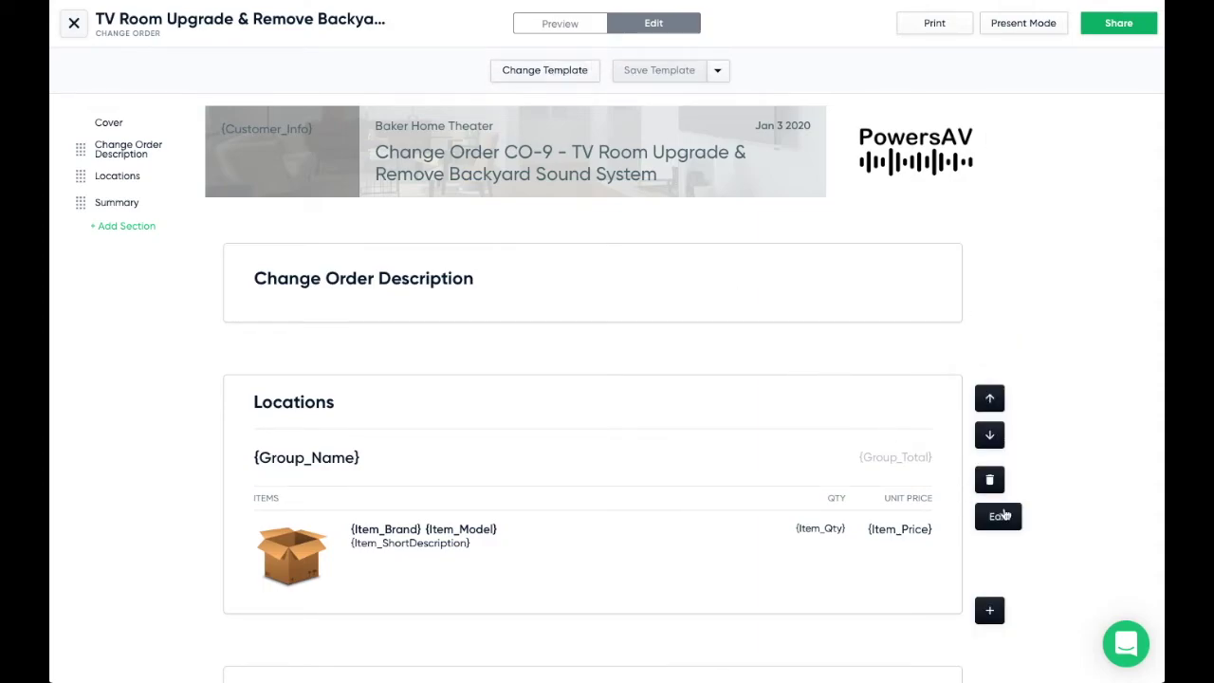
Return to the proposal preview, scroll through its TV Room and Backyard items, and begin sharing.
scroll(951, 512, down, 3)
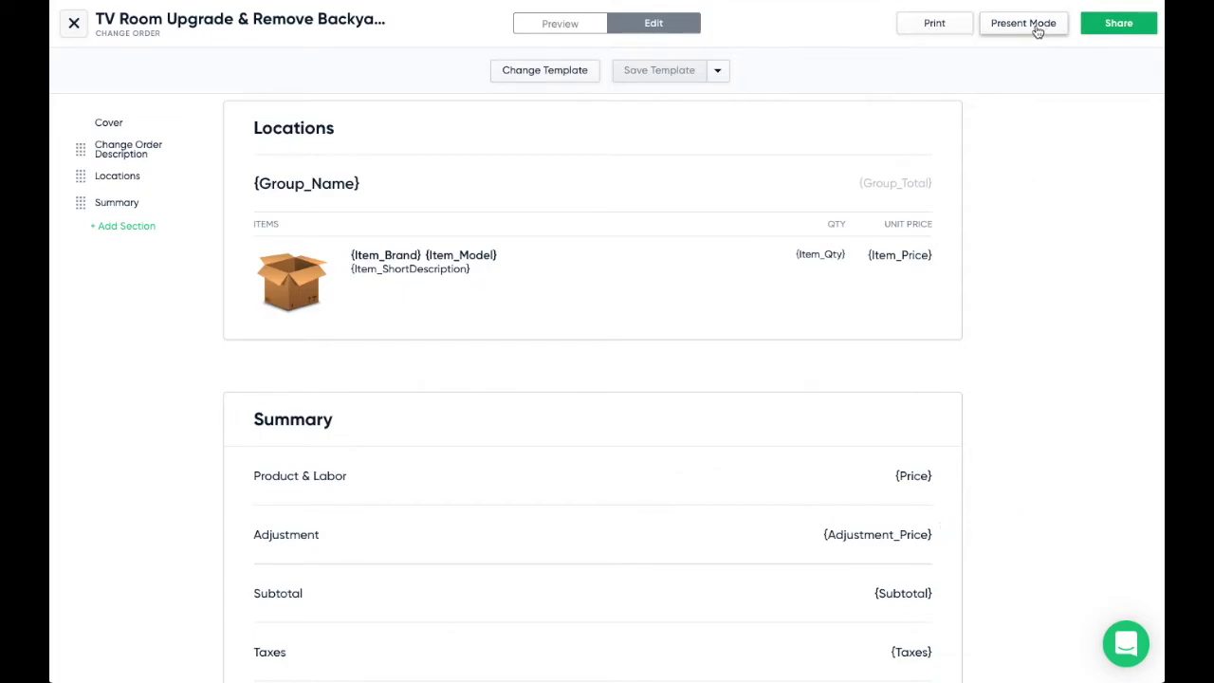
click(544, 23)
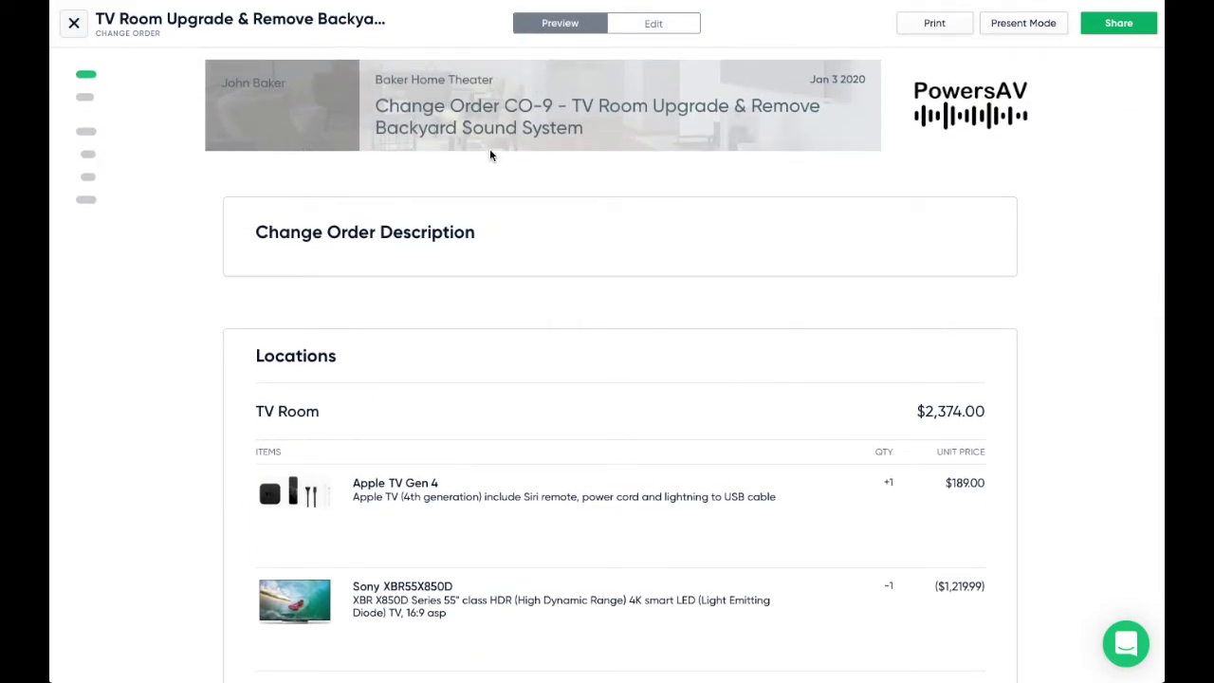
scroll(492, 147, down, 2)
scroll(491, 147, down, 1)
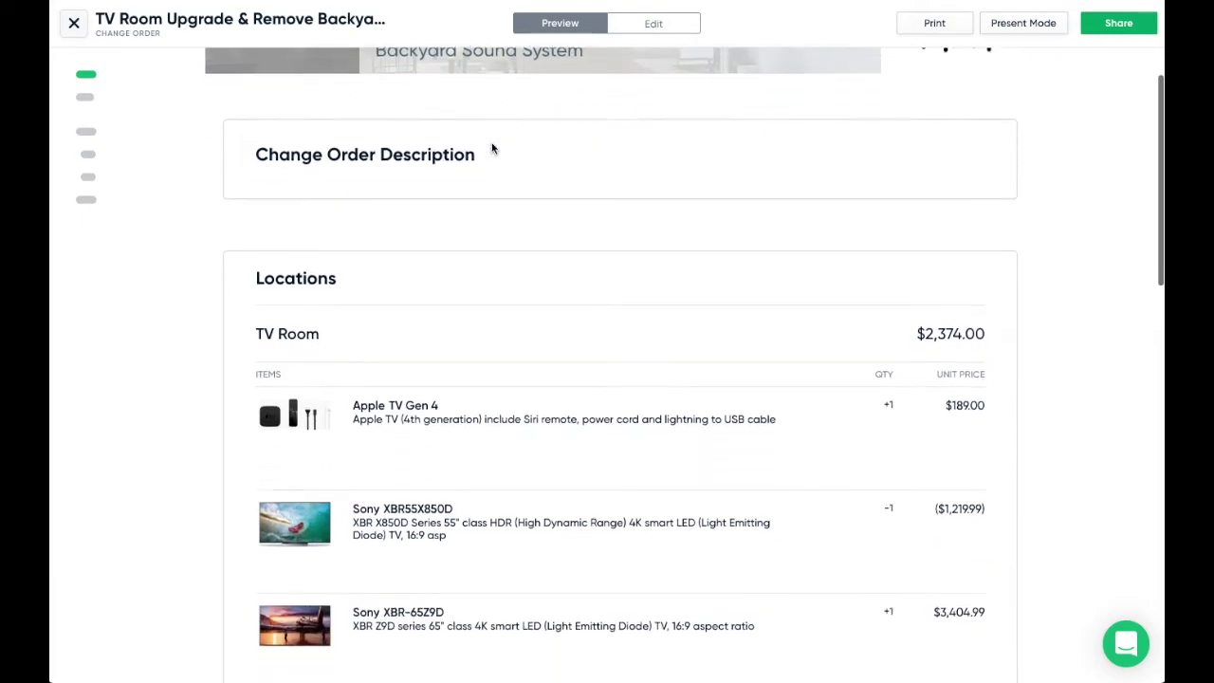
scroll(491, 148, down, 3)
scroll(492, 147, down, 1)
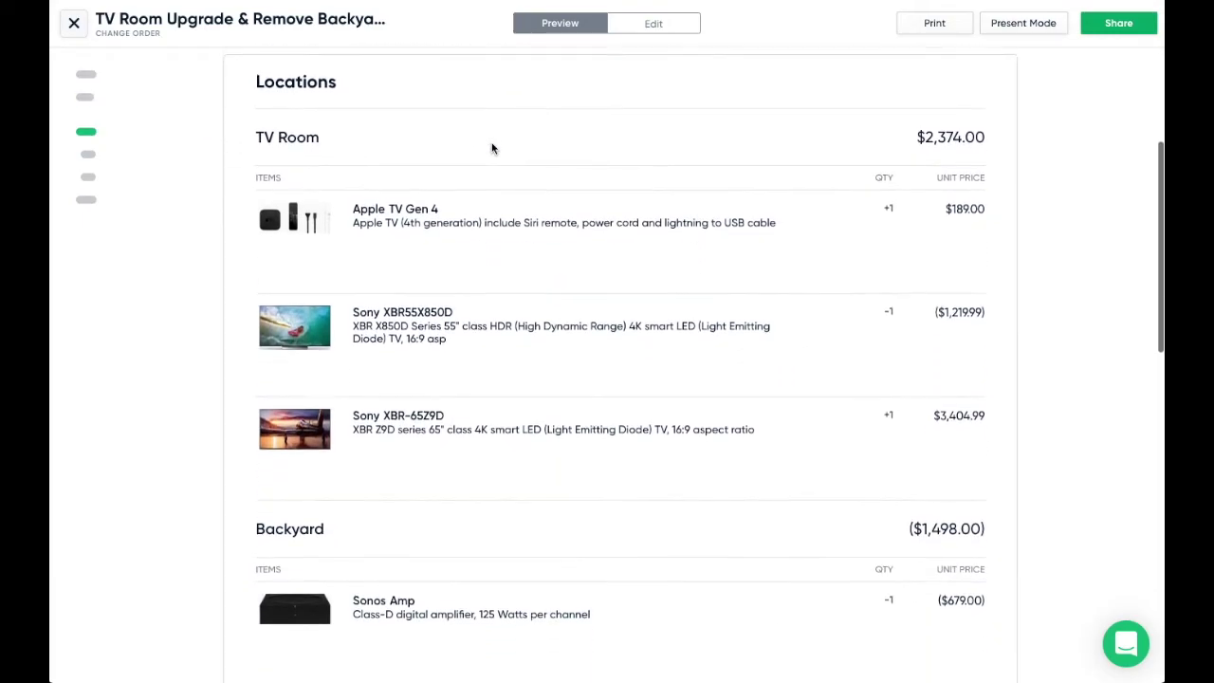
scroll(492, 147, down, 1)
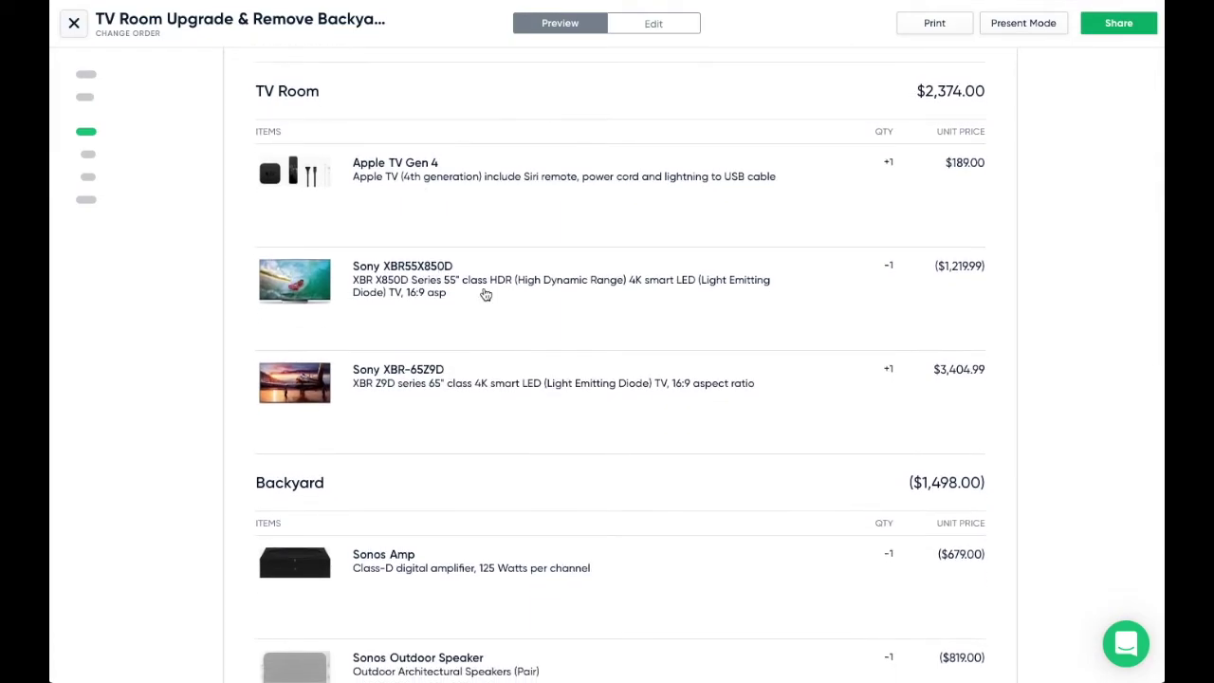
scroll(490, 292, down, 2)
scroll(493, 288, down, 1)
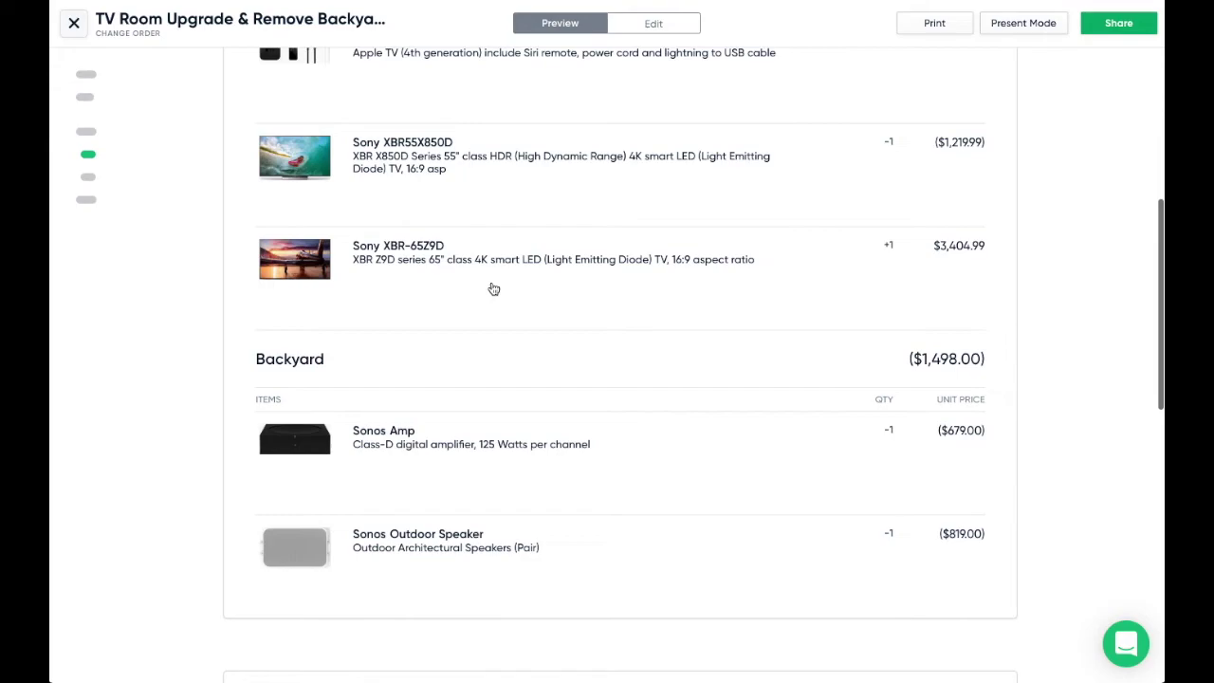
click(1118, 23)
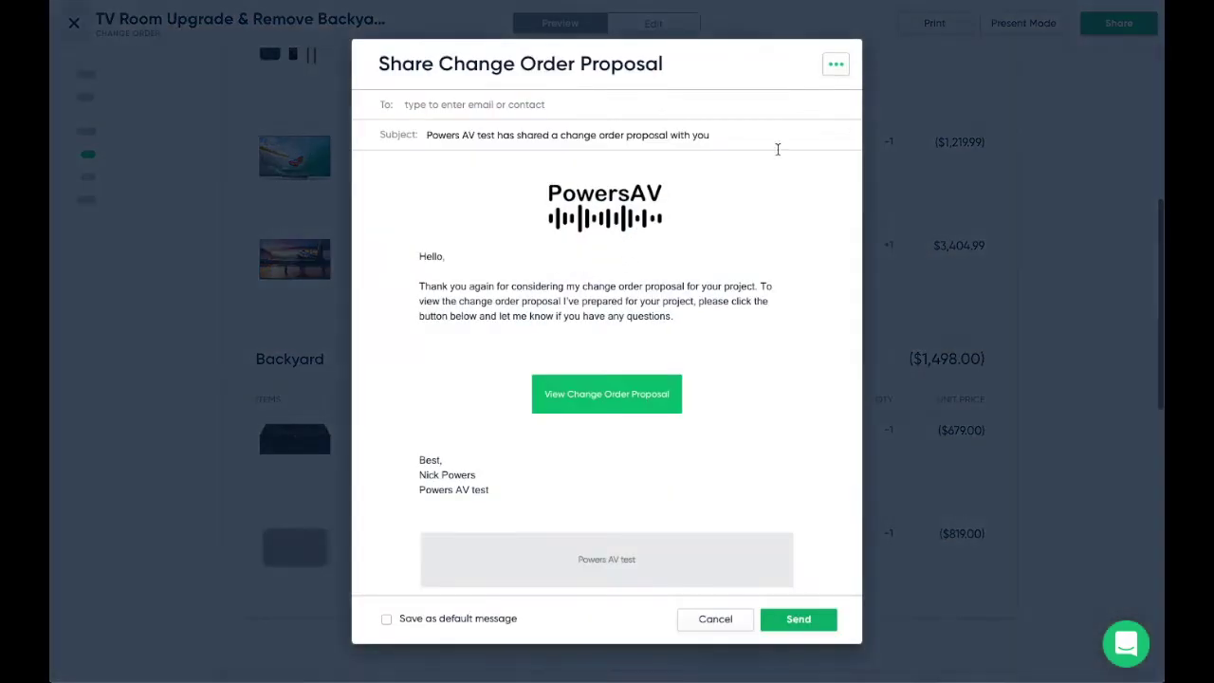
click(553, 106)
click(557, 159)
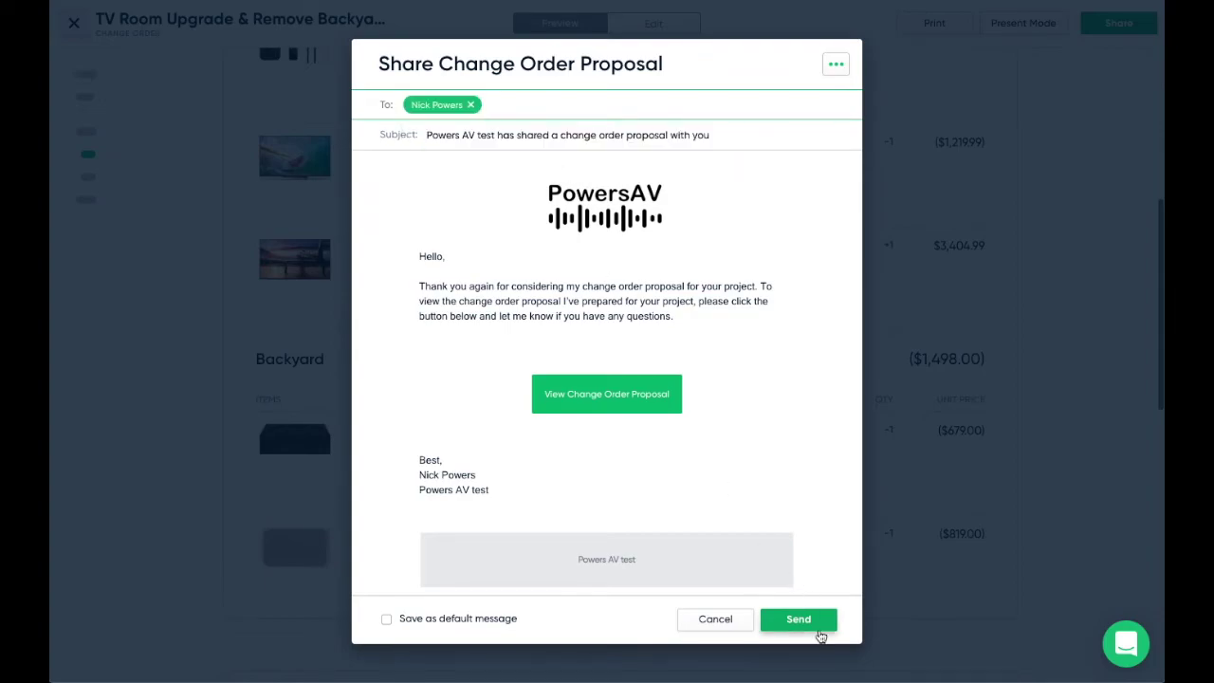
click(812, 623)
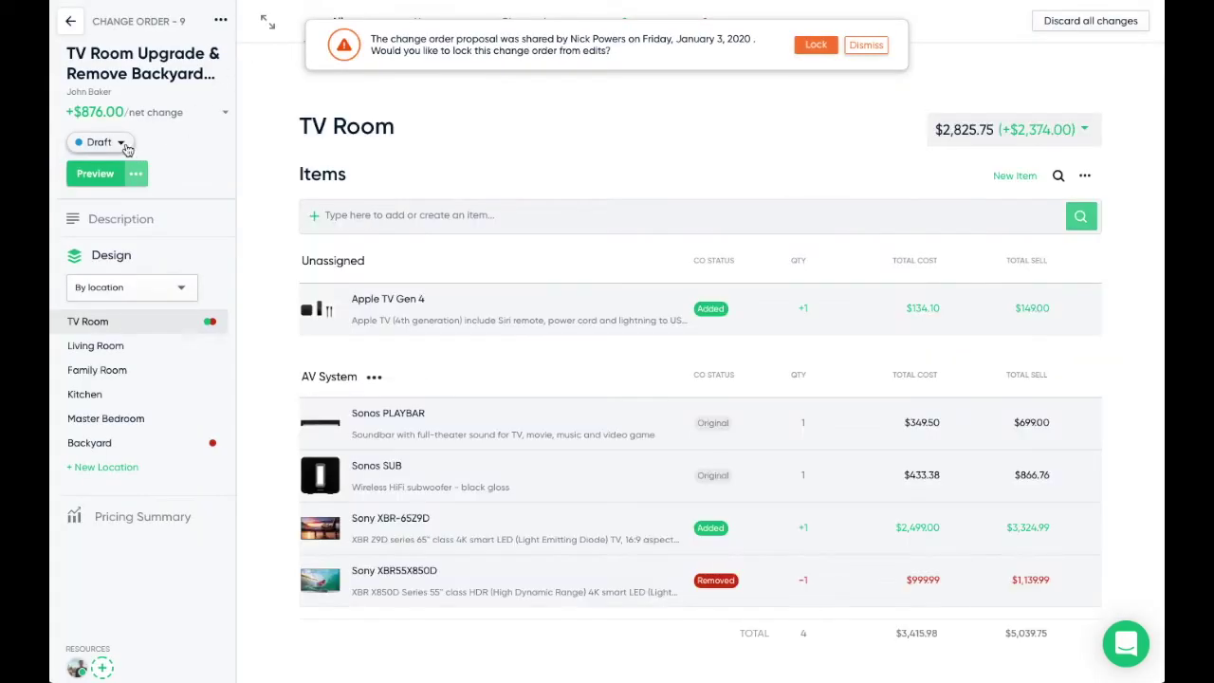
Keep the change order status as Draft and return to Baker Home Theater's Change Orders list.
click(98, 143)
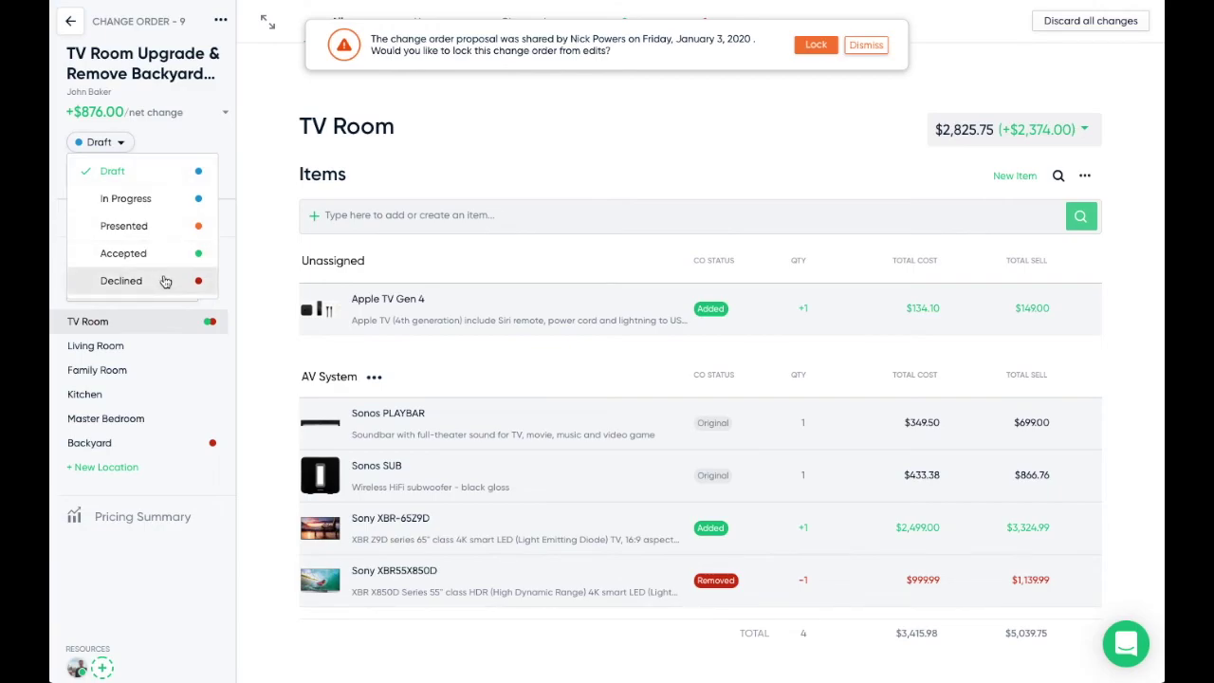
click(127, 145)
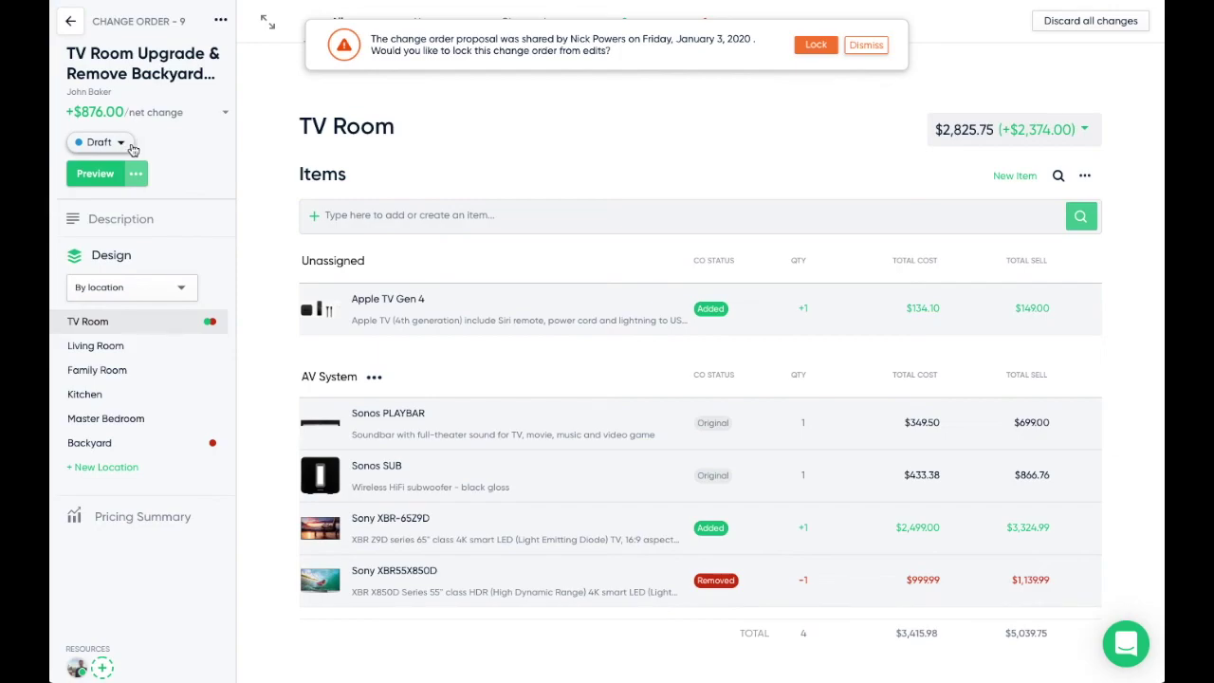
click(70, 21)
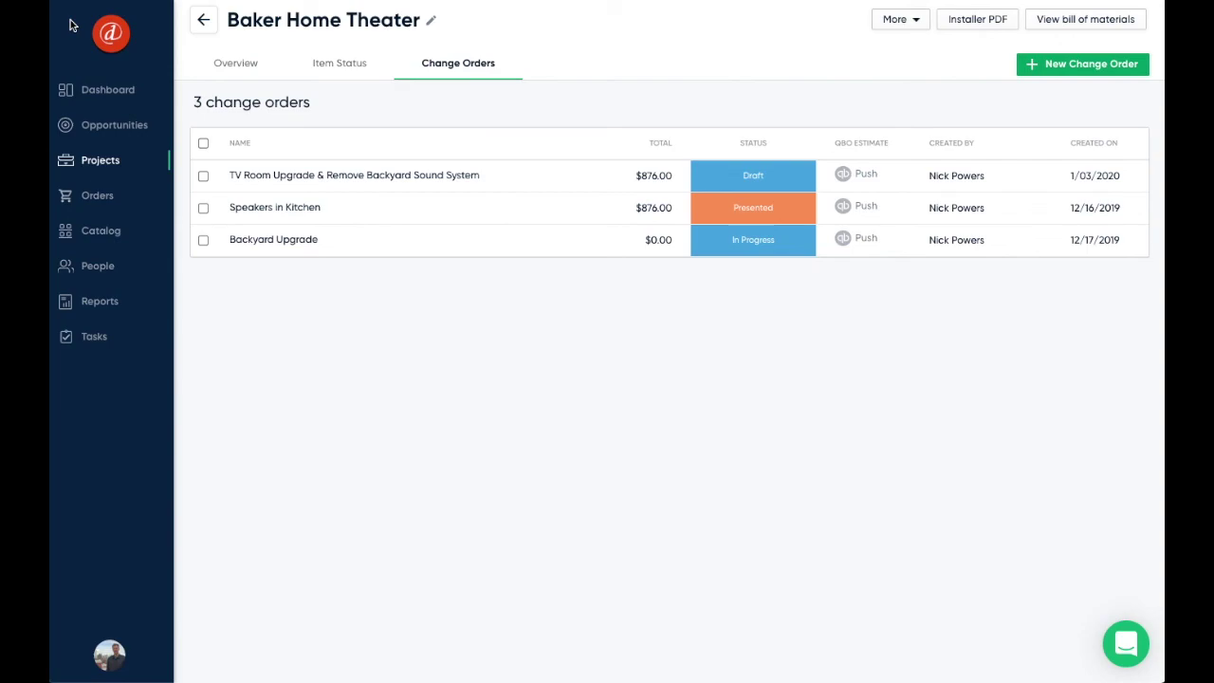